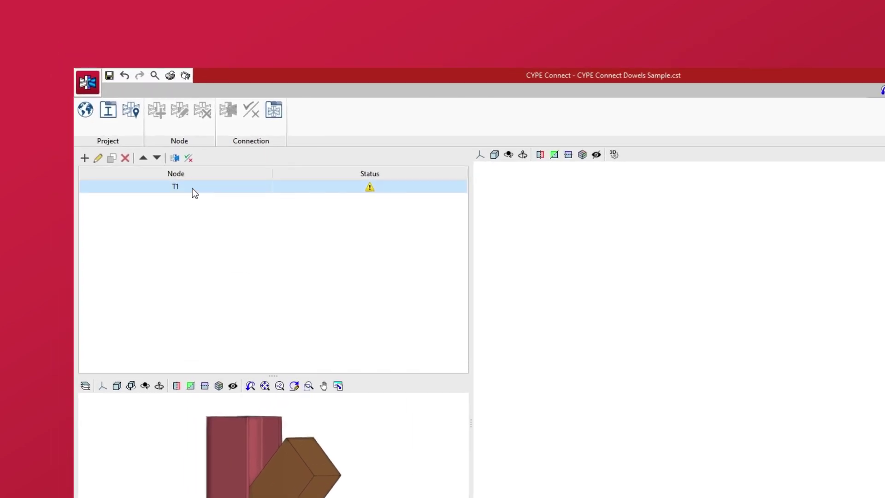
# - Open the connection of node T1 and enable the ADJUSTMENT1 (B1), PLATE1, PLATE-CUT1 (PLATE1) and WELD1 operations
pyautogui.click(174, 161)
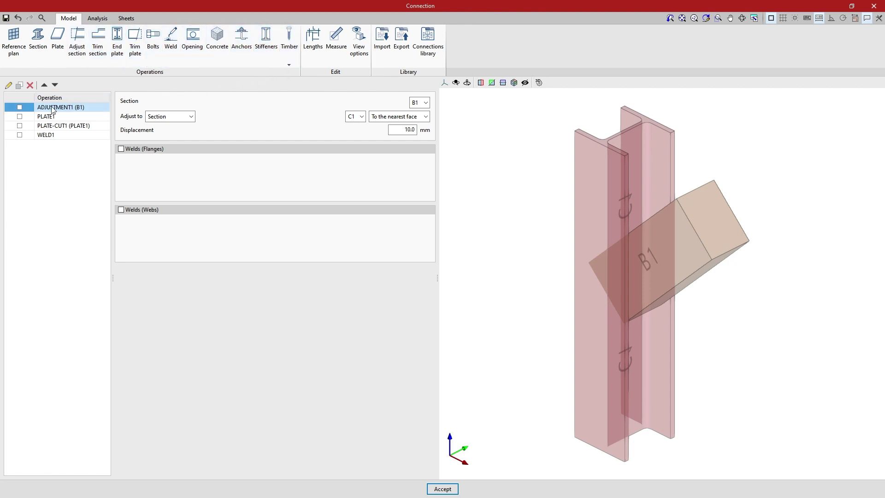
pyautogui.click(20, 107)
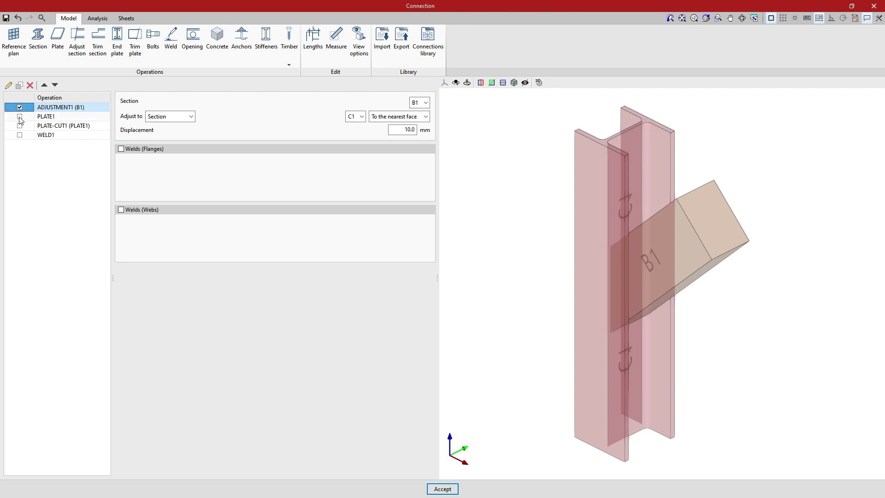
pyautogui.click(19, 116)
pyautogui.click(19, 125)
pyautogui.click(20, 135)
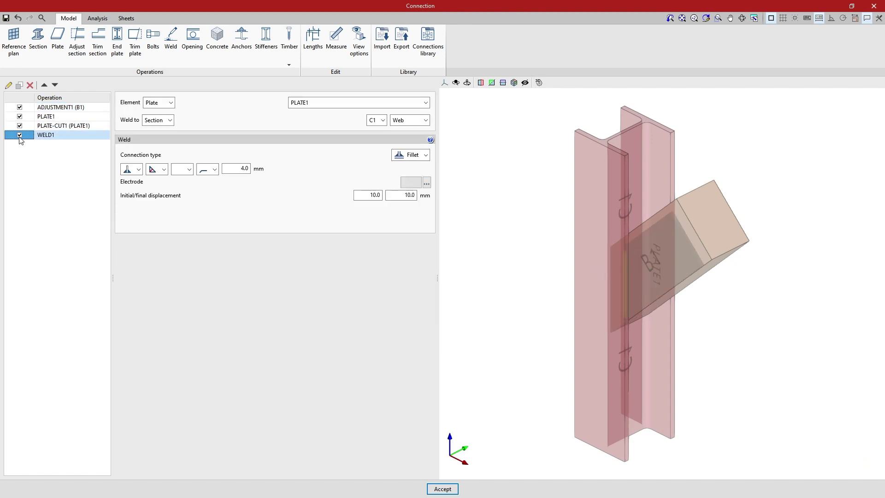
pyautogui.moveTo(454, 316); pyautogui.dragTo(484, 292, button='middle')
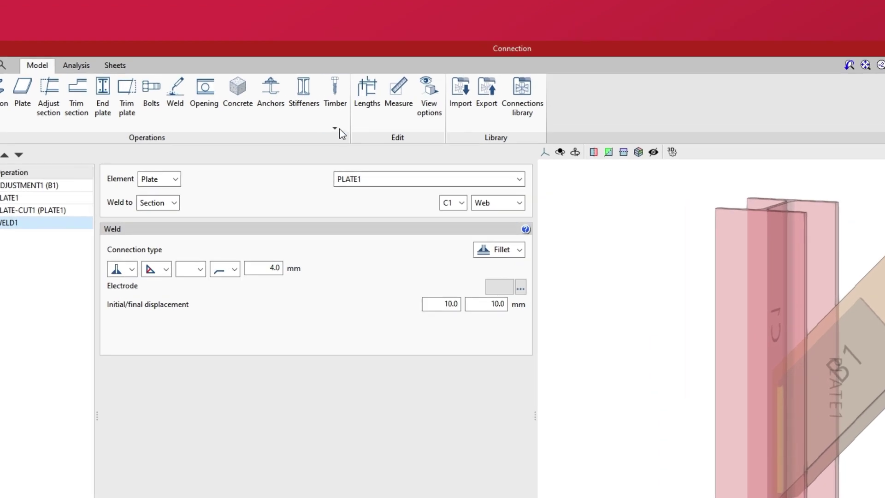
# - Add a timber Dowels operation to the connection, using the first of the two joint arrangements
pyautogui.click(289, 64)
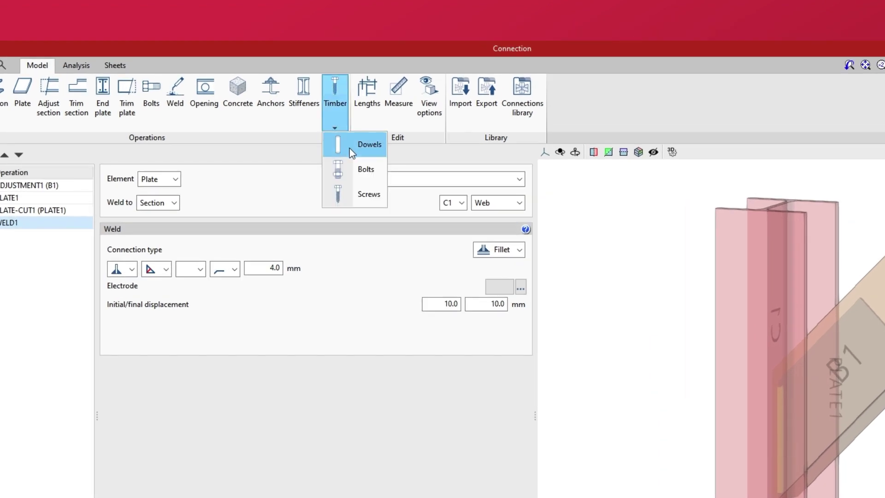
pyautogui.click(349, 148)
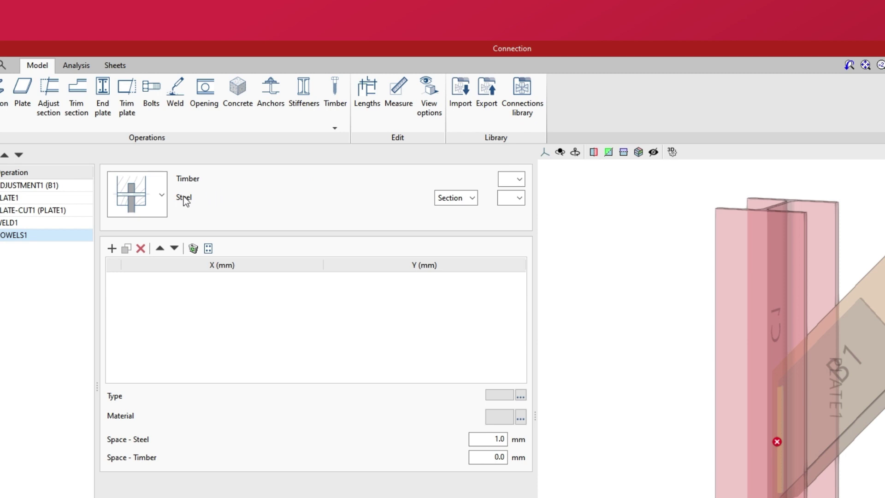
pyautogui.click(162, 211)
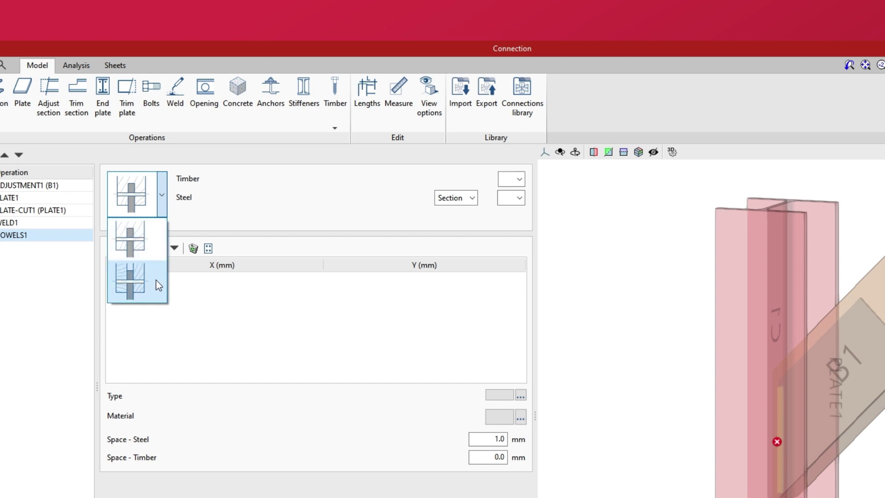
pyautogui.click(153, 242)
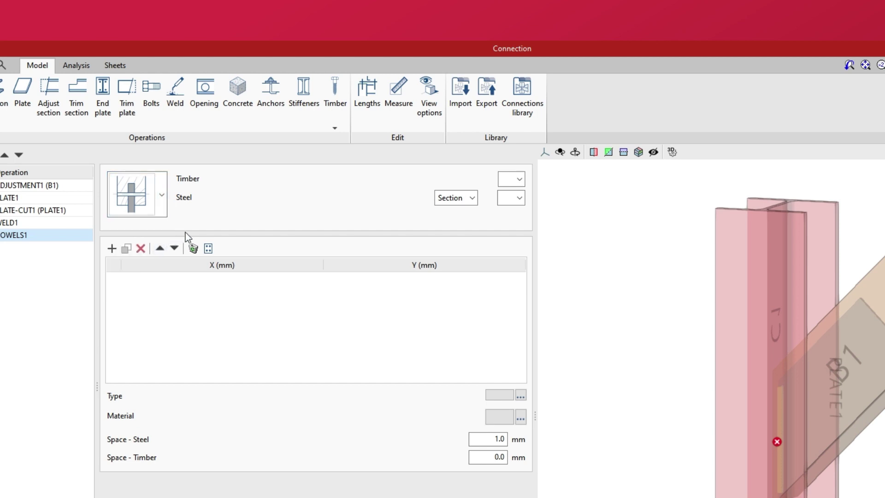
# - Assign timber section B1 and steel plate PLATE1 as the elements joined by the dowels
pyautogui.click(520, 179)
pyautogui.click(516, 190)
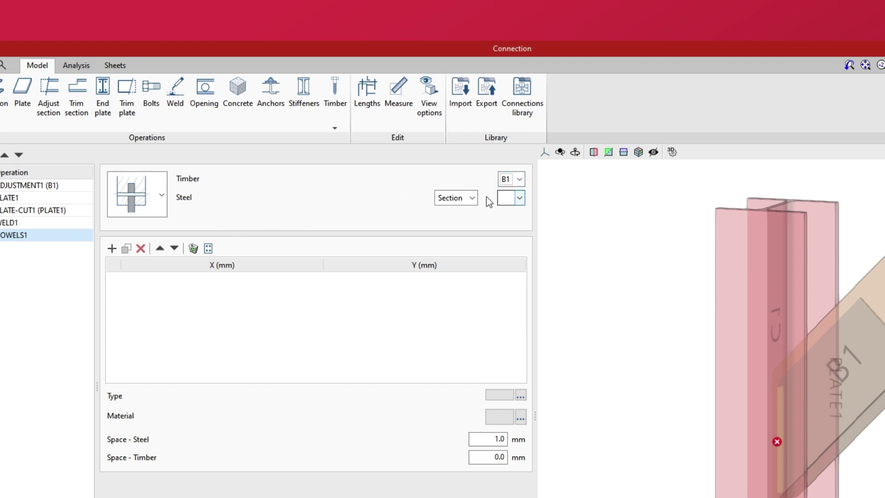
pyautogui.click(472, 198)
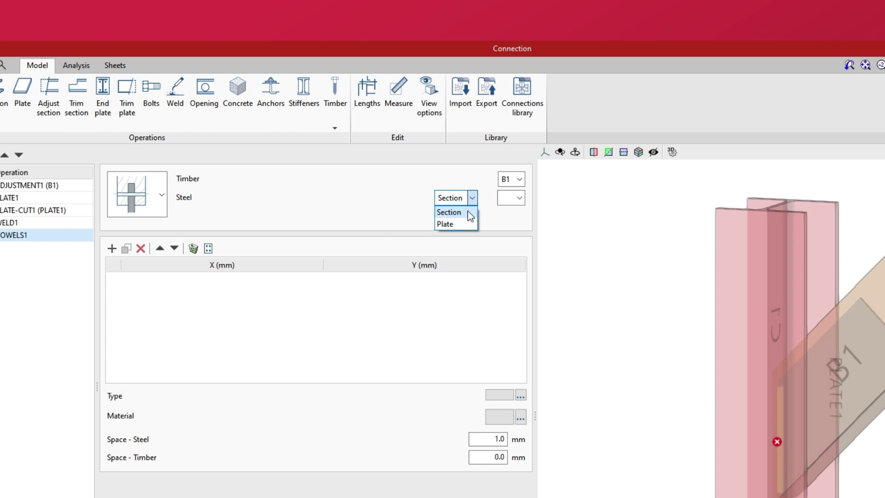
pyautogui.click(467, 224)
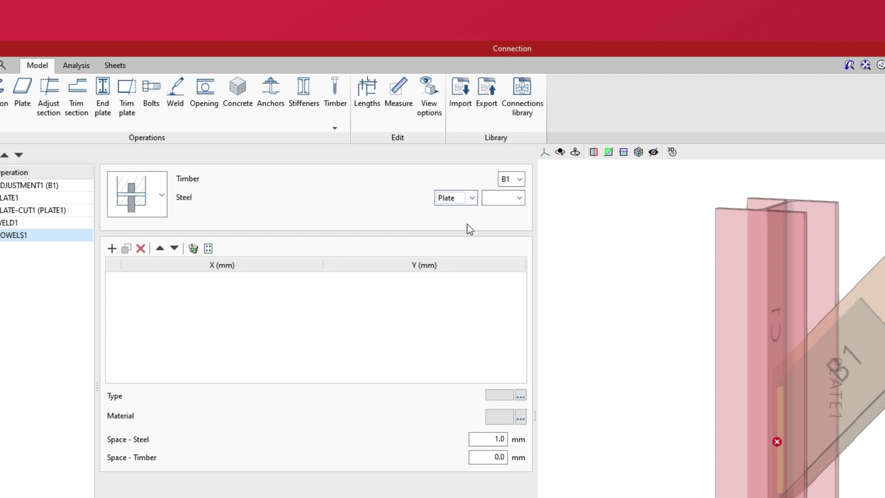
pyautogui.click(519, 198)
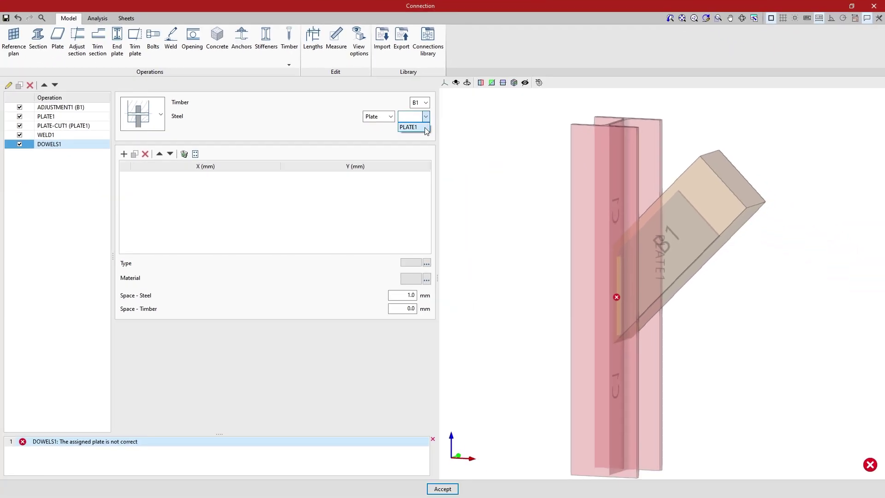
pyautogui.click(425, 128)
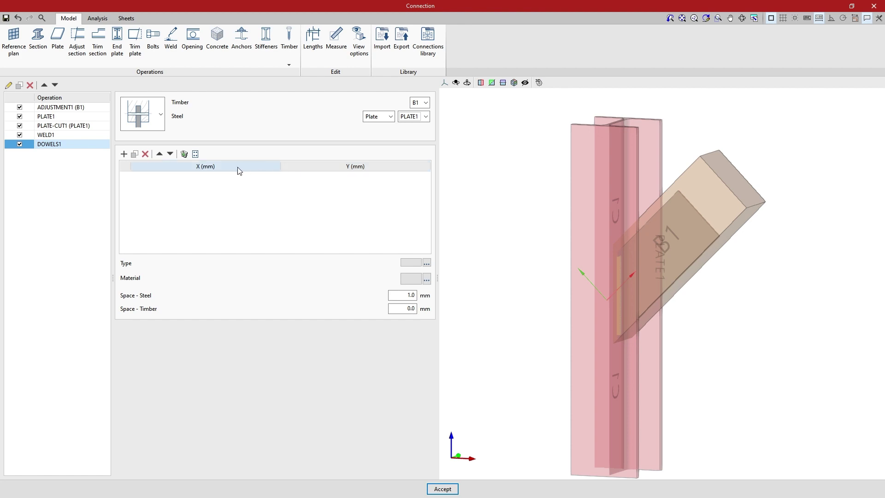
# - Add two dowel positions with X coordinates of 125 mm and 210 mm
pyautogui.click(124, 155)
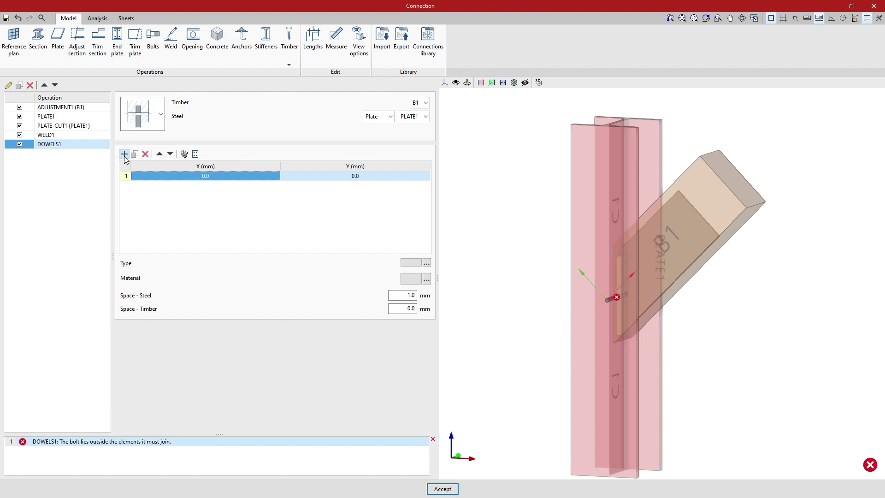
pyautogui.click(124, 156)
pyautogui.write('125')
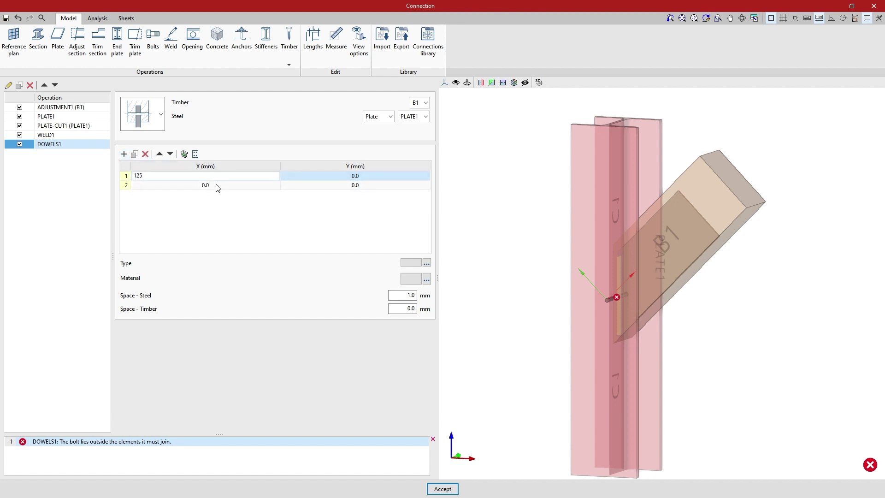
pyautogui.click(215, 184)
pyautogui.write('210')
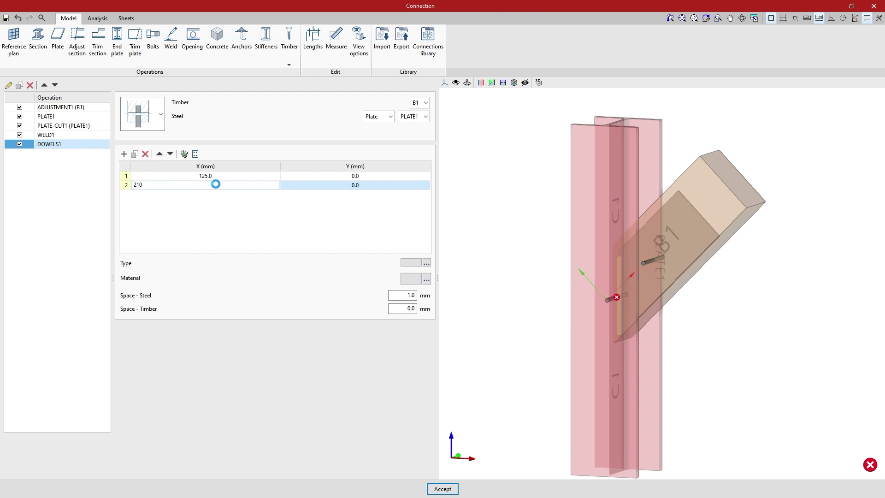
pyautogui.press('Tab')
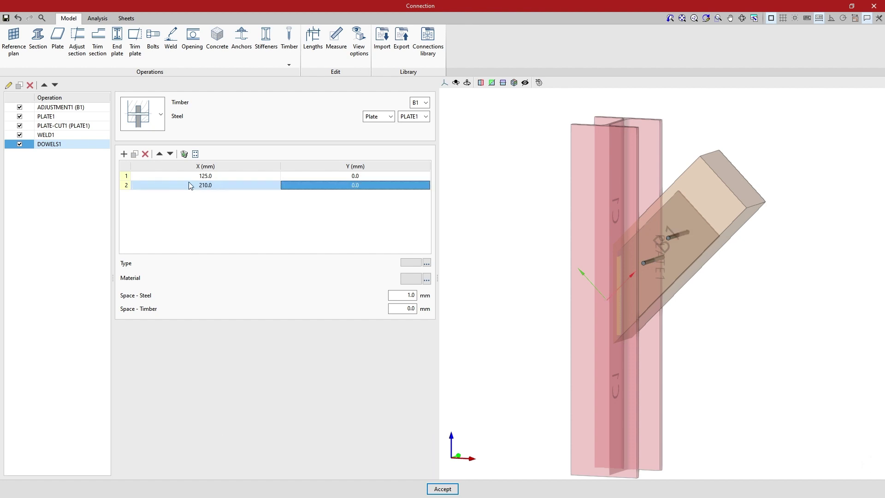
pyautogui.click(135, 155)
pyautogui.click(145, 155)
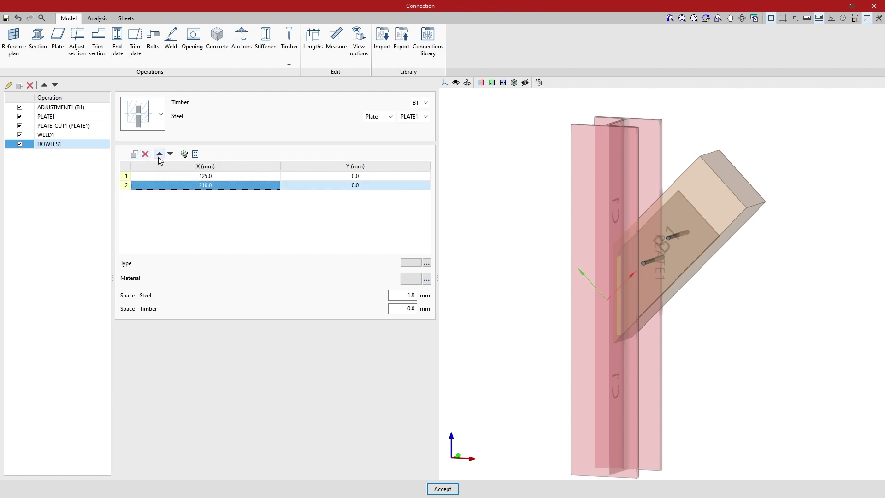
pyautogui.click(159, 156)
pyautogui.click(170, 155)
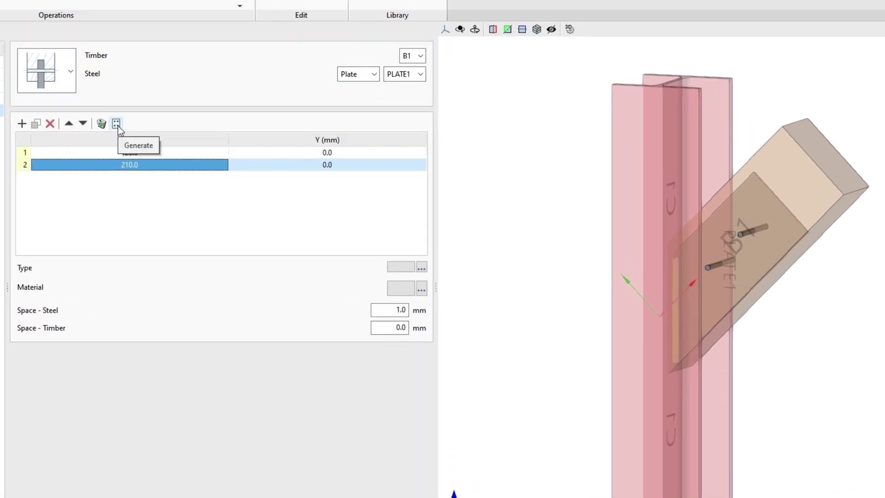
# - Review the generator's row, column and spacing options for dowel patterns without generating any dowels
pyautogui.click(117, 124)
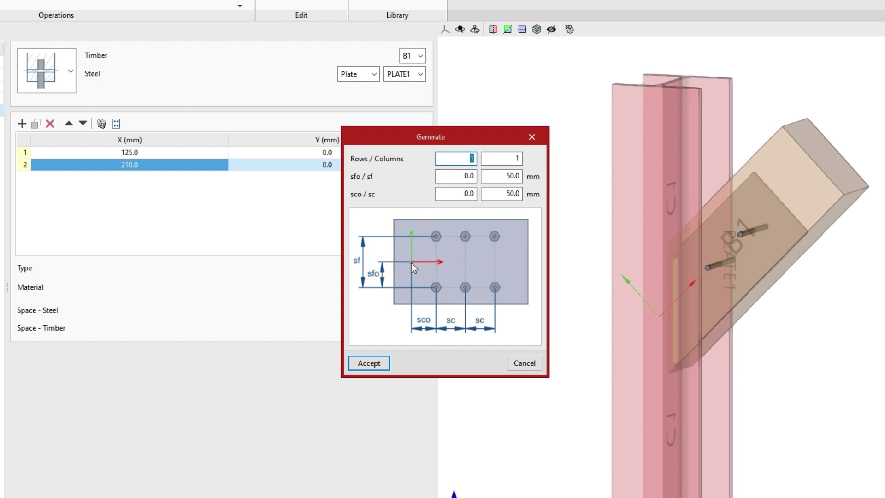
pyautogui.press('Return')
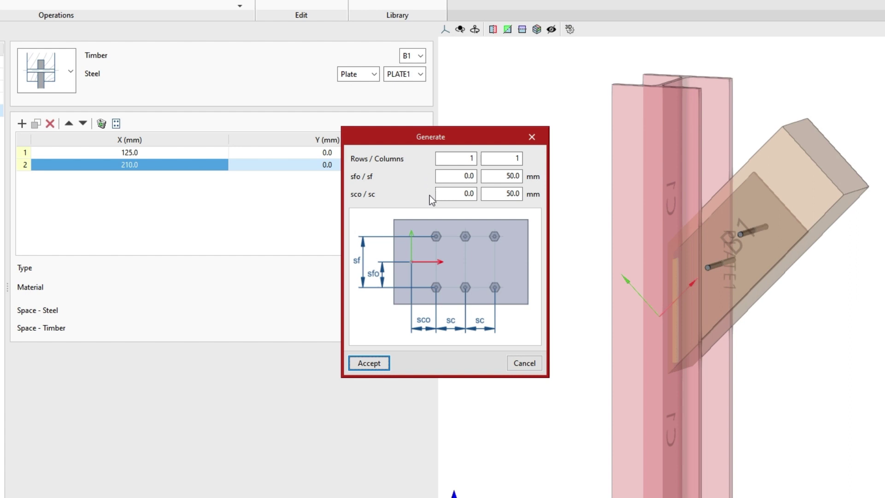
pyautogui.click(532, 137)
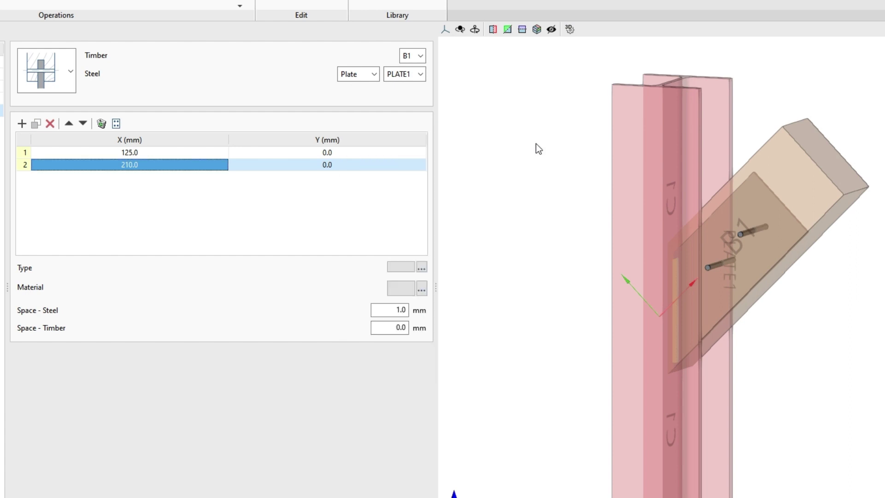
# - Set the dowel type to series EN - 14592 - Dowels with nominal diameter 12 and review its properties
pyautogui.click(421, 267)
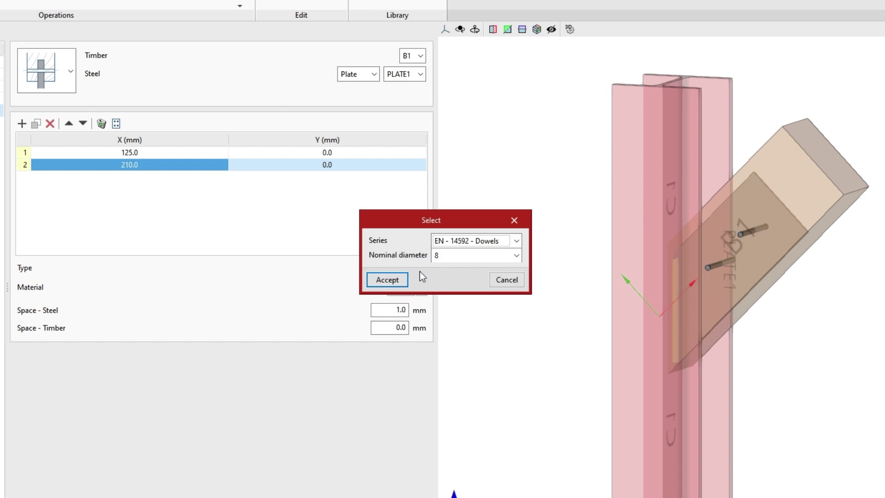
pyautogui.click(516, 241)
pyautogui.click(517, 241)
pyautogui.click(517, 256)
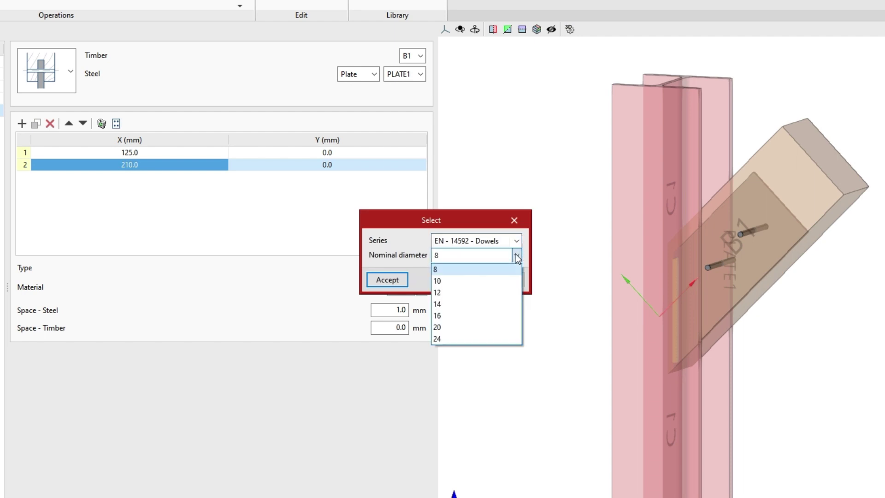
pyautogui.click(466, 292)
pyautogui.click(392, 281)
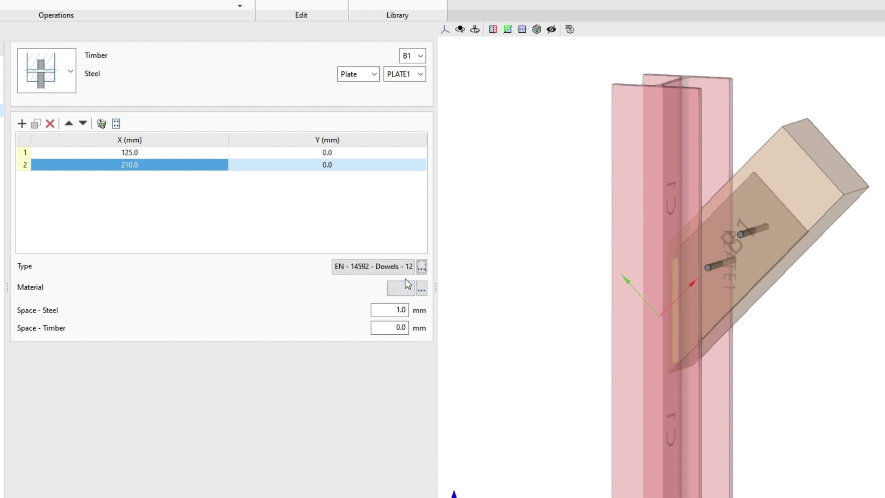
pyautogui.doubleClick(377, 270)
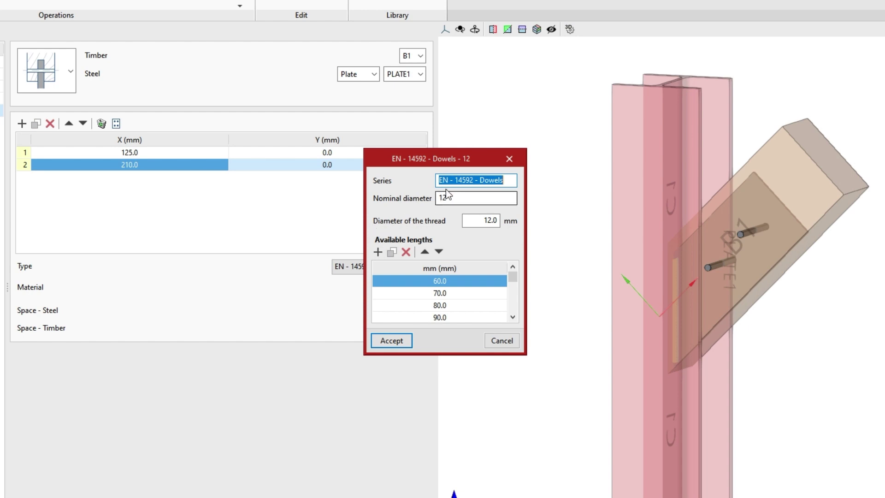
pyautogui.click(508, 159)
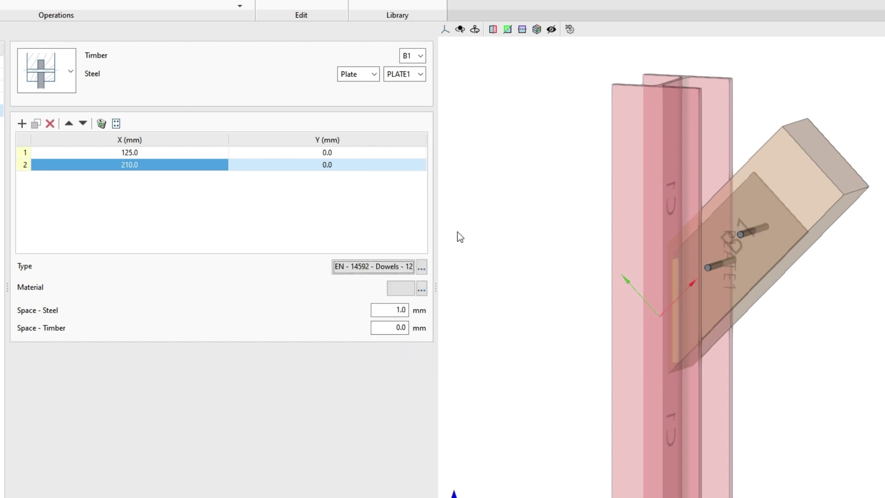
# - Assign steel S235 as the dowel material and review its mechanical properties
pyautogui.click(421, 290)
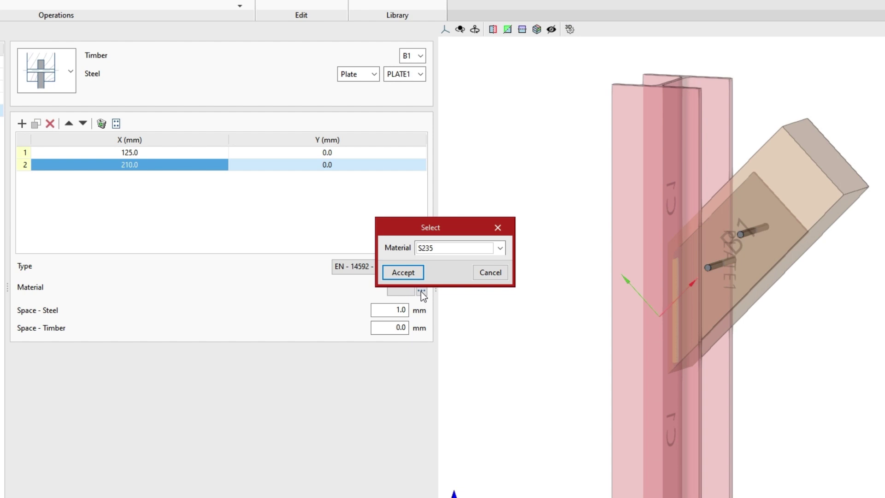
pyautogui.click(500, 249)
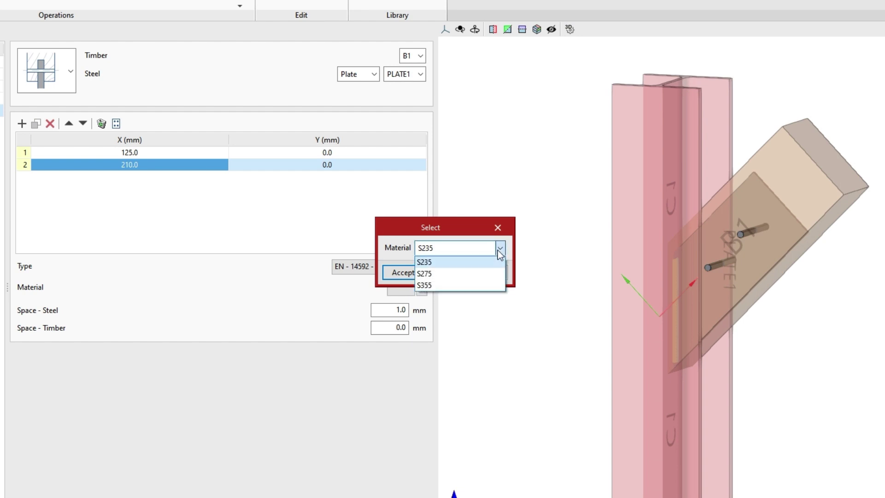
pyautogui.click(500, 252)
pyautogui.click(419, 272)
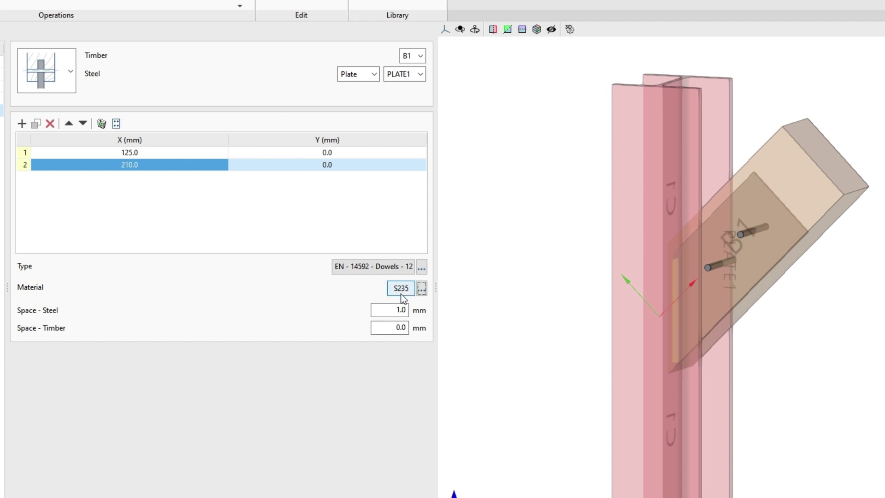
pyautogui.click(401, 290)
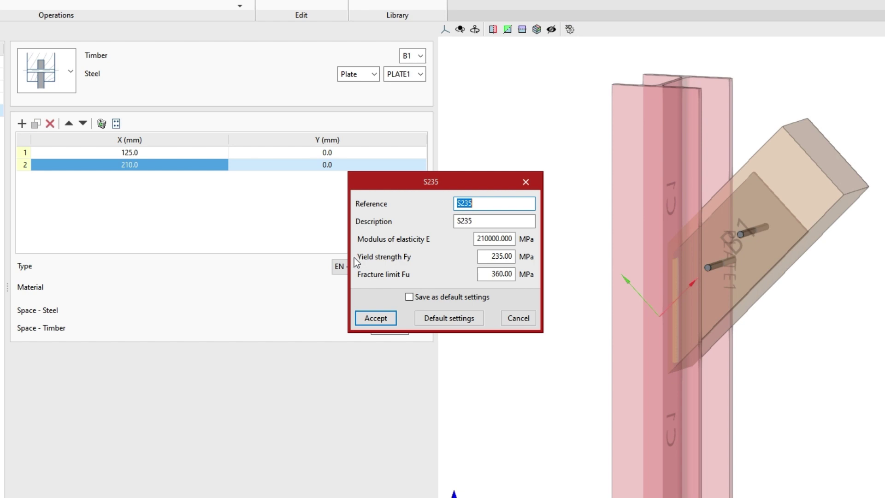
pyautogui.click(526, 182)
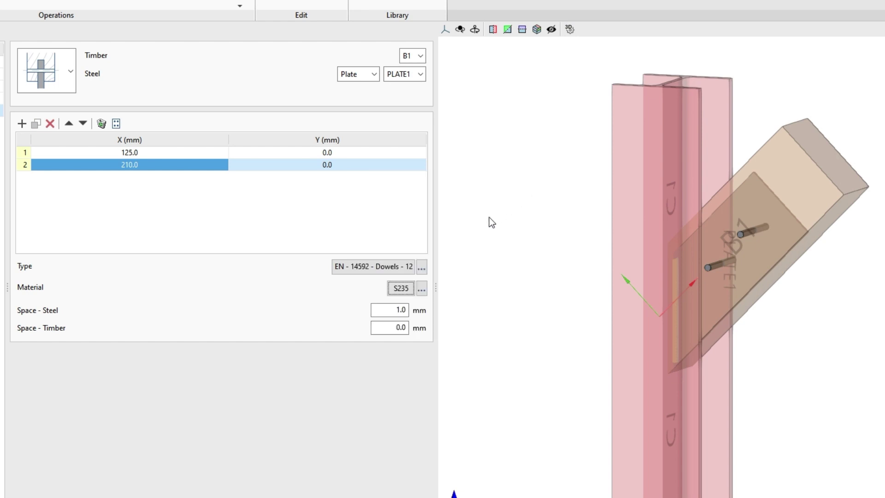
# - Examine the steel and timber space settings and the two dowels from both sides of the 3D model
pyautogui.moveTo(371, 310); pyautogui.dragTo(432, 315)
pyautogui.moveTo(374, 328); pyautogui.dragTo(430, 331)
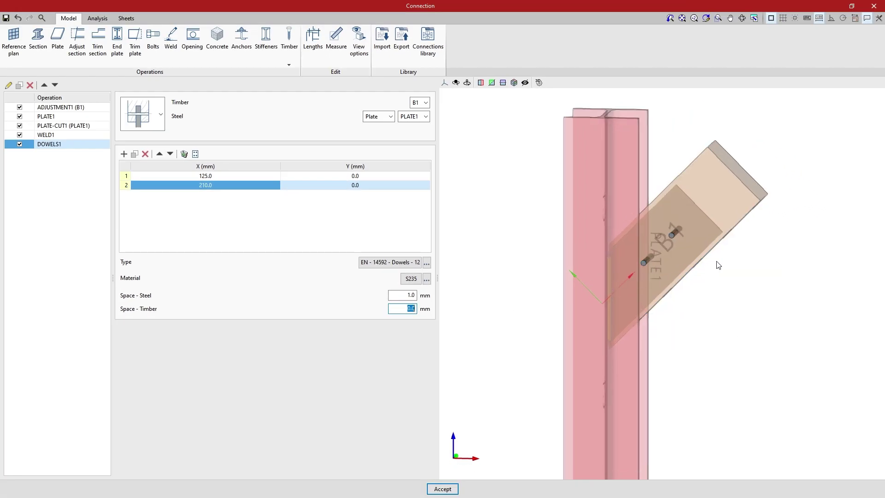
pyautogui.scroll(2, 715, 264)
pyautogui.moveTo(708, 261); pyautogui.dragTo(498, 293, button='middle')
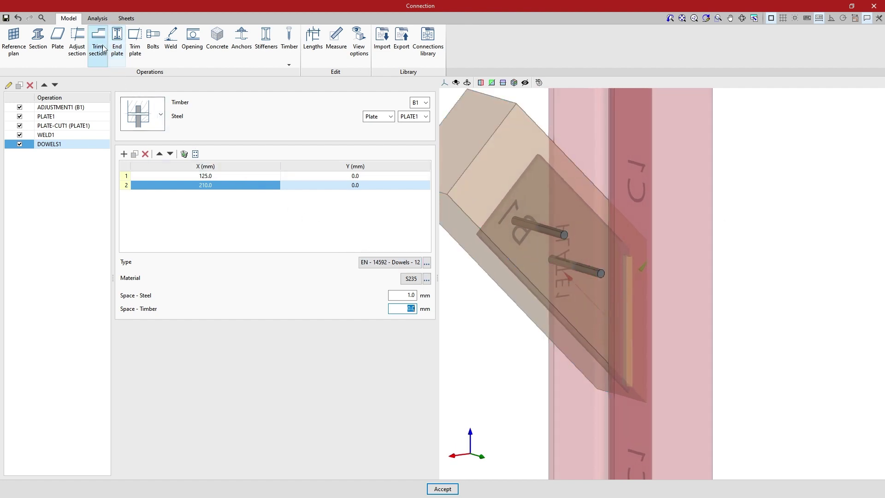
# - Run the Stress / Deformed shape analysis of the connection
pyautogui.click(97, 18)
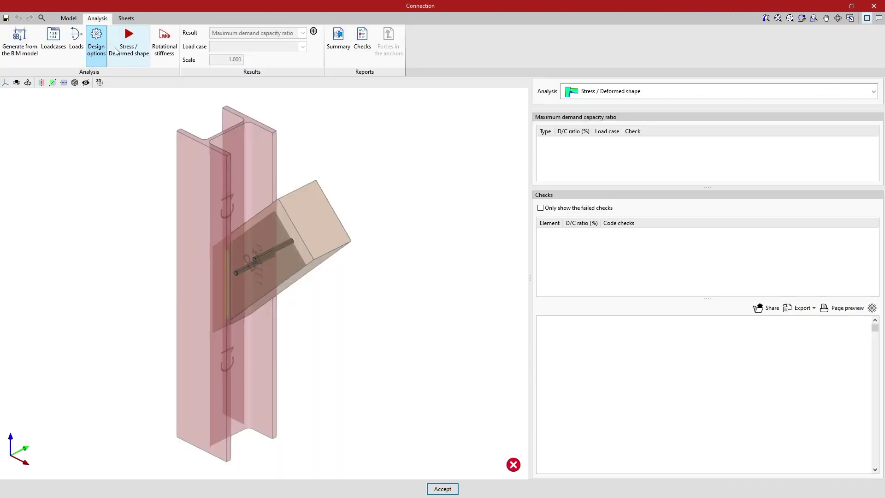
pyautogui.click(131, 62)
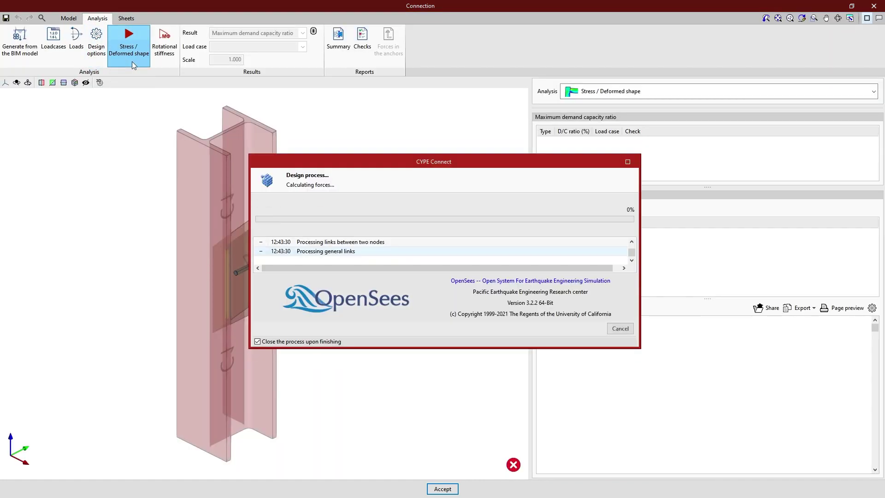